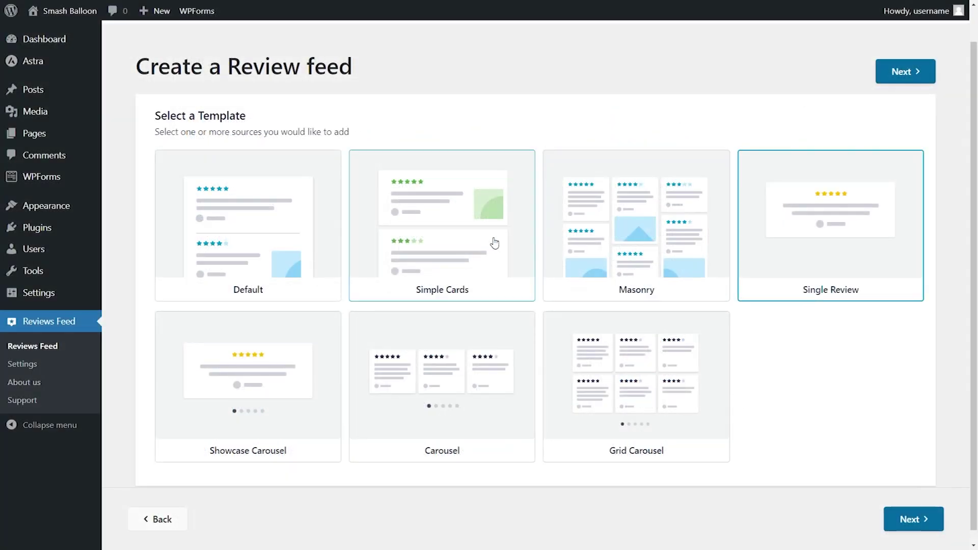
# Apply the Simple Cards template, switch the layout to Carousel and slide to the next review.
pyautogui.click(495, 244)
pyautogui.click(909, 518)
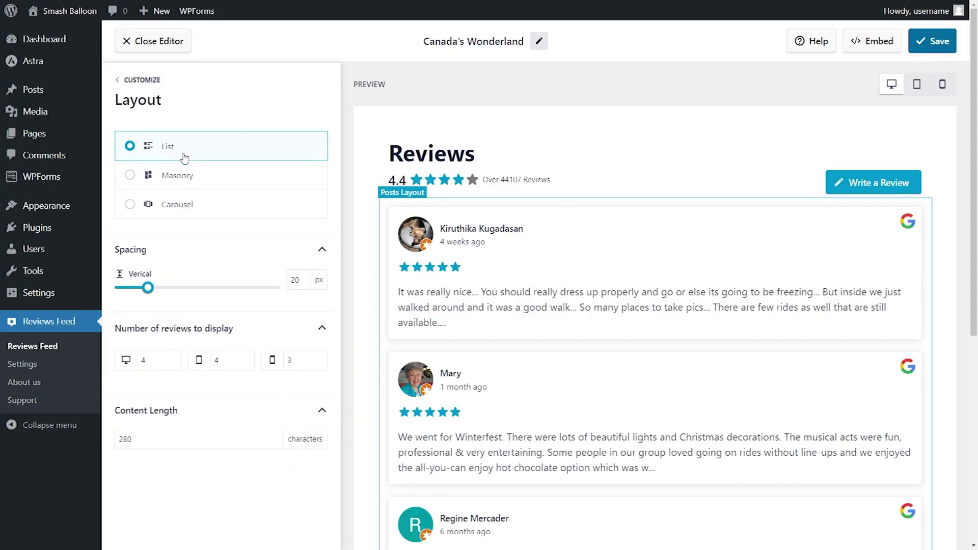
pyautogui.click(184, 206)
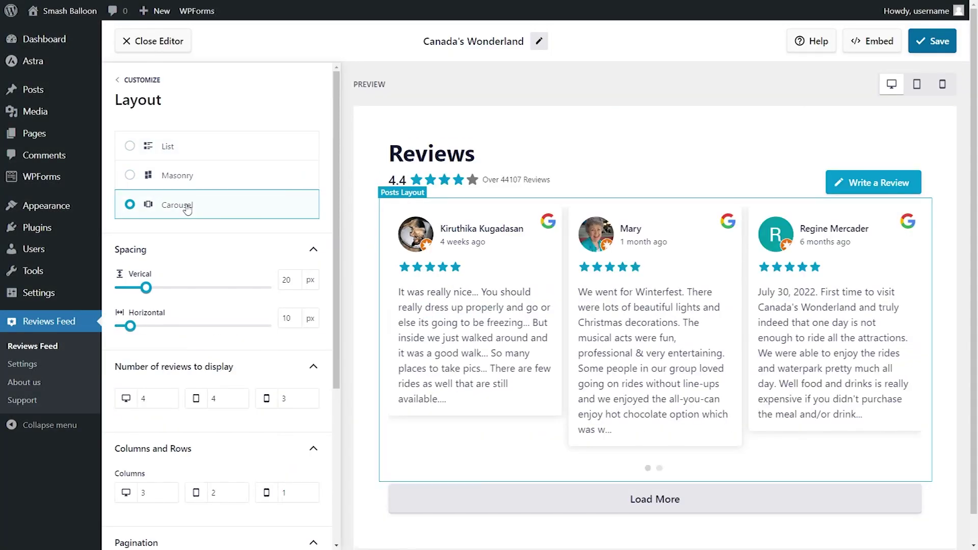
pyautogui.click(656, 470)
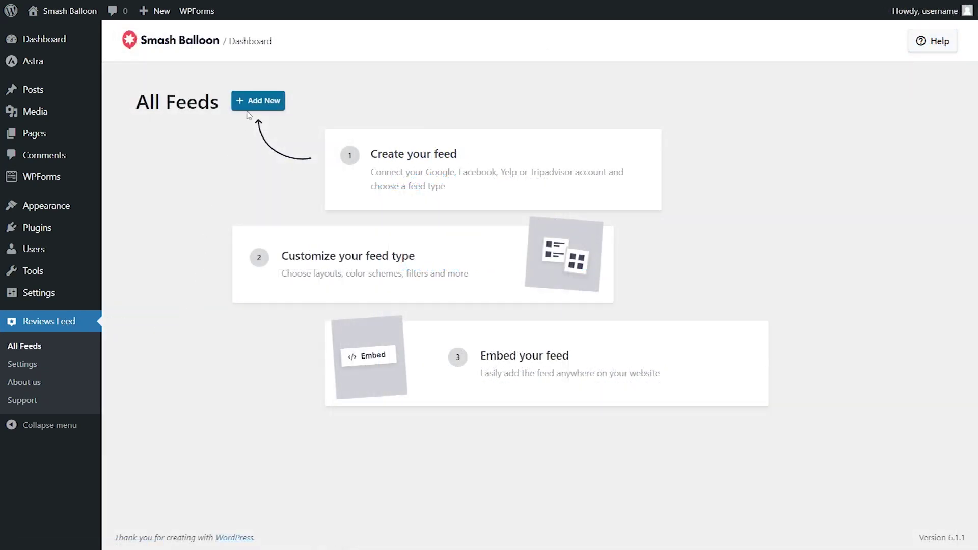
# Create a new feed with a Google source from the pasted Place ID, using Simple Cards.
pyautogui.click(249, 106)
pyautogui.click(288, 206)
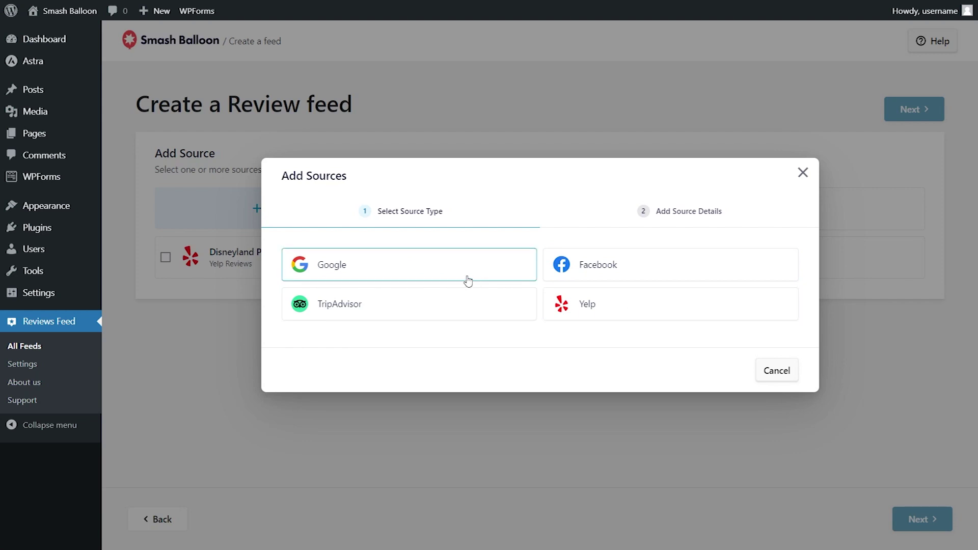
pyautogui.click(441, 273)
pyautogui.hotkey('ctrl', 'v')
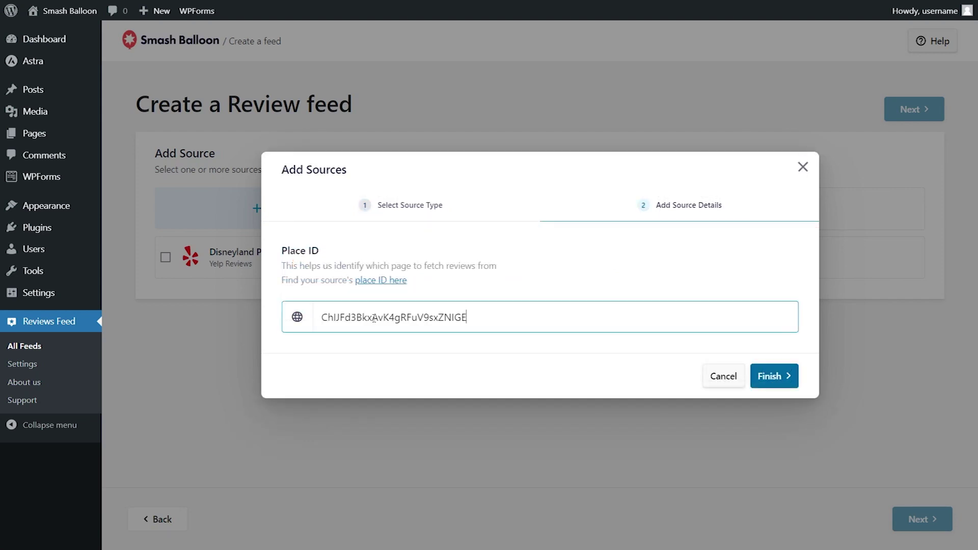
pyautogui.click(768, 376)
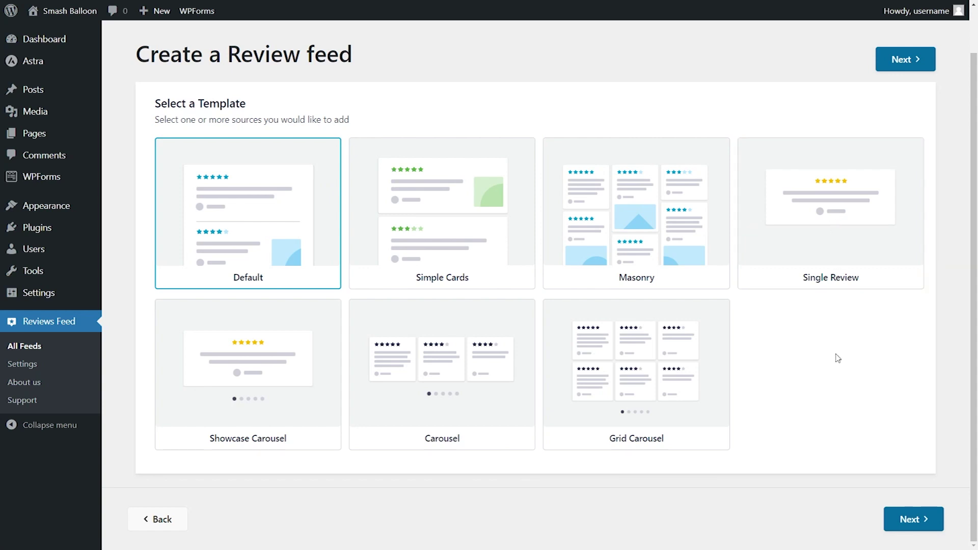
pyautogui.click(461, 245)
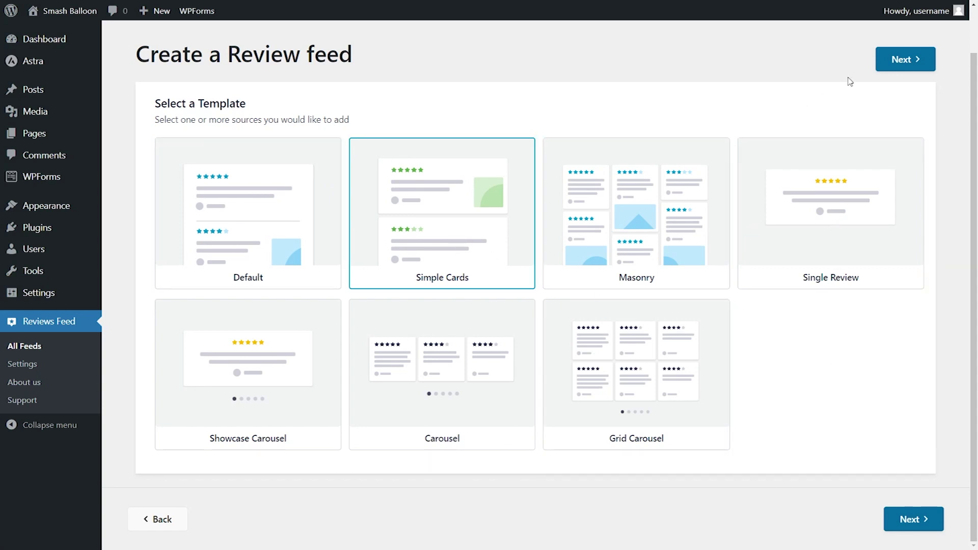
# Continue into the feed editor and look over the feed preview.
pyautogui.click(903, 59)
pyautogui.scroll(-3, 944, 153)
pyautogui.scroll(-3, 943, 152)
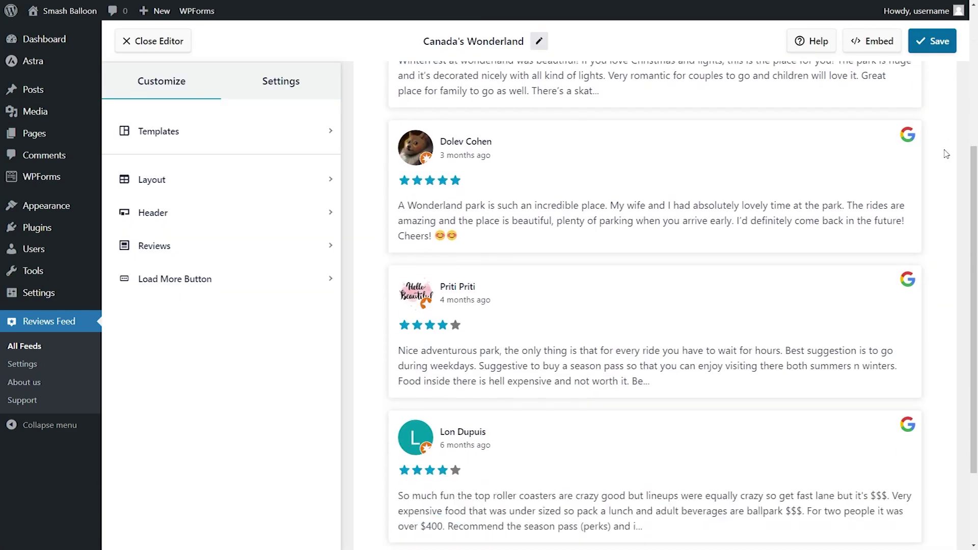
pyautogui.scroll(6, 946, 154)
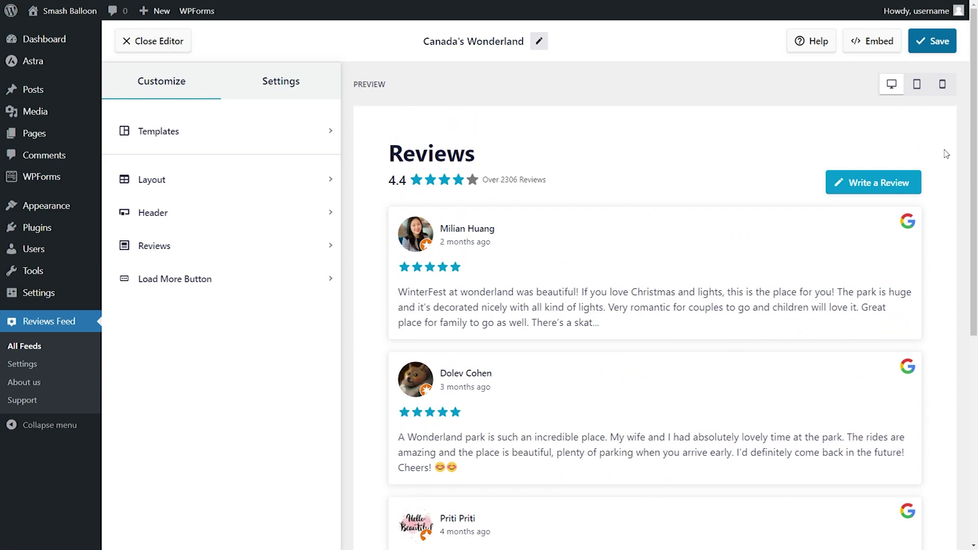
# Copy the feed's shortcode and choose to embed it on the Reviews page.
pyautogui.click(887, 45)
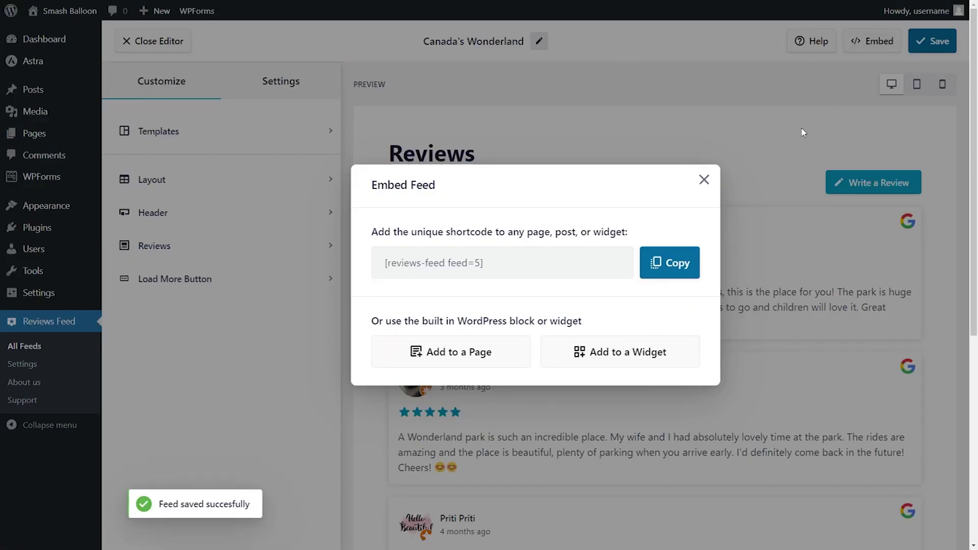
pyautogui.click(673, 266)
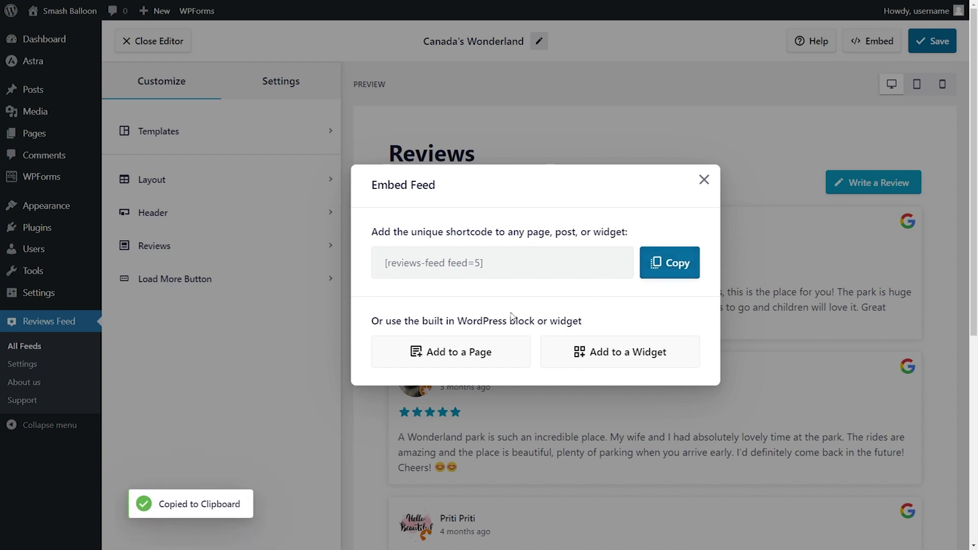
pyautogui.click(443, 351)
pyautogui.click(493, 321)
# Insert the Reviews Feed block on the Reviews page and update the page.
pyautogui.click(676, 440)
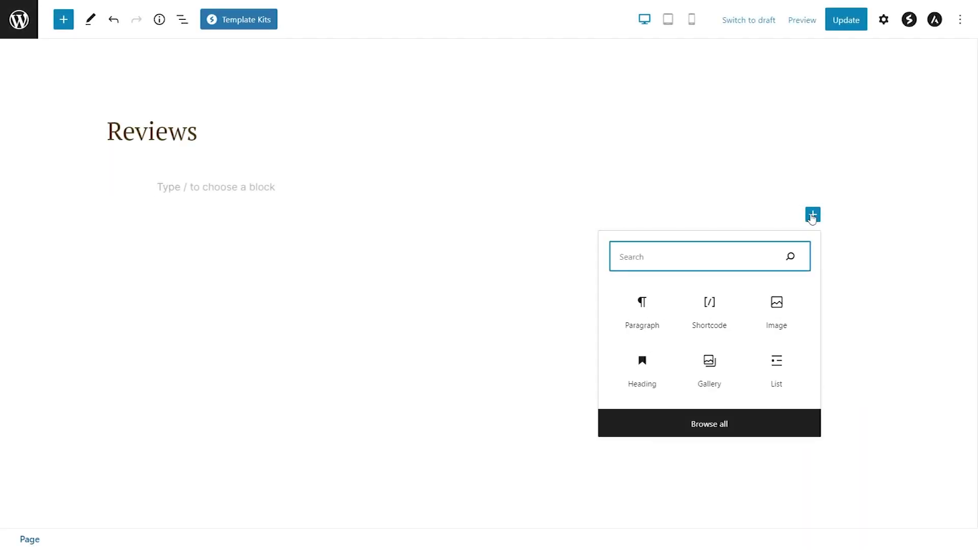
pyautogui.write('Reviews')
pyautogui.click(657, 309)
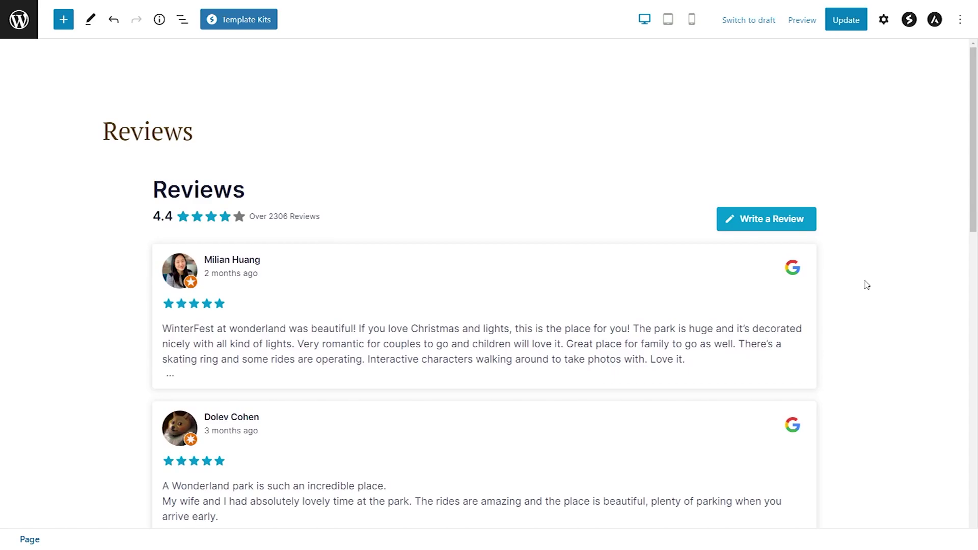
pyautogui.click(862, 23)
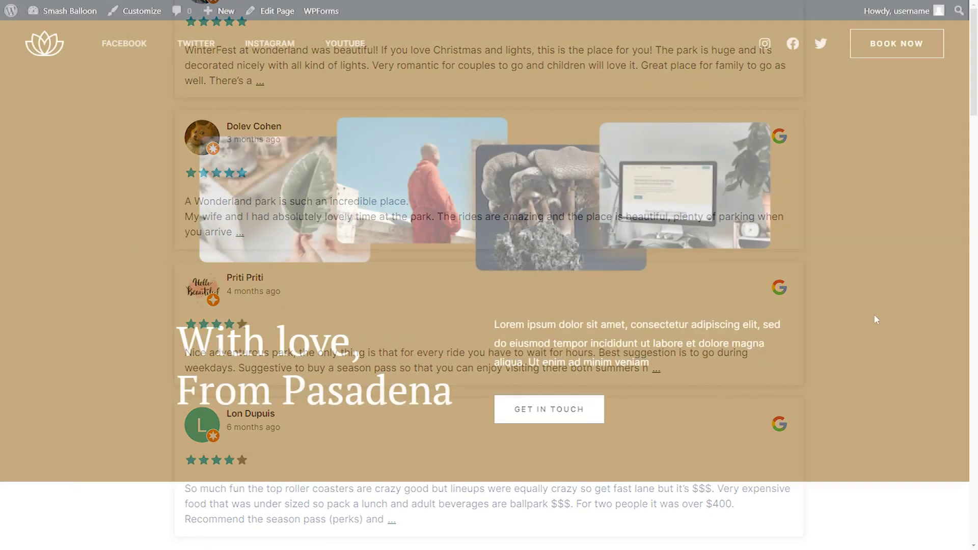
# Scroll to Our Happy Clients and advance the carousel to the next review.
pyautogui.scroll(-10, 876, 320)
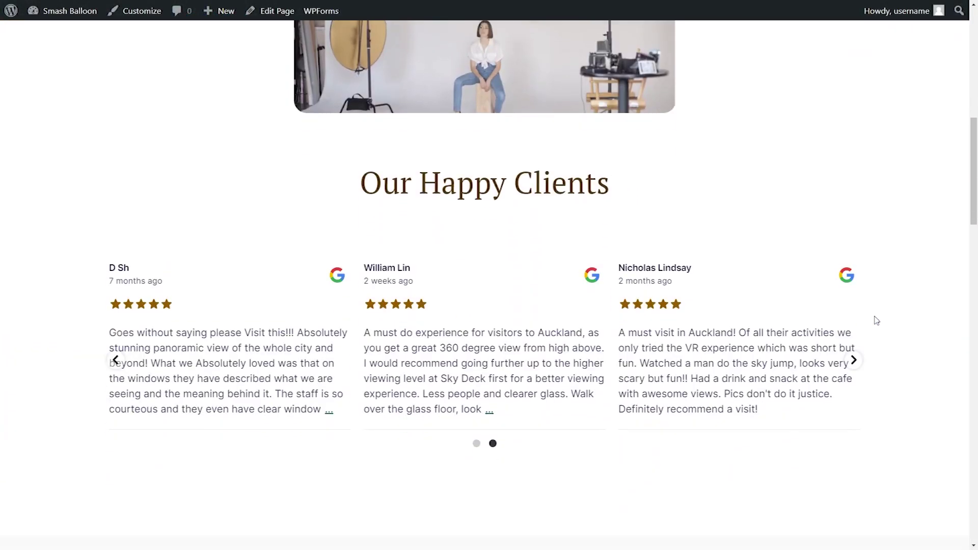
pyautogui.click(854, 360)
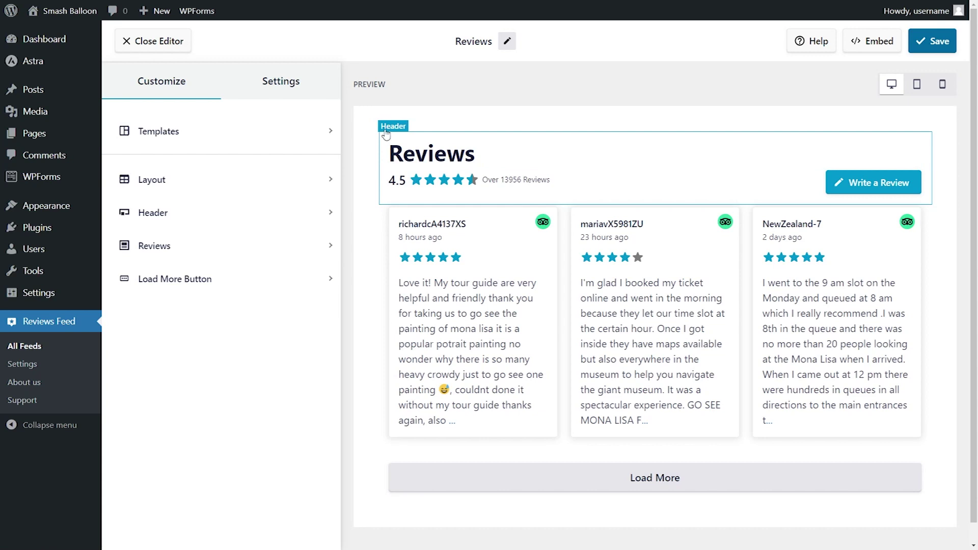
# Toggle the header heading, Write a Review button and average rating off and back on.
pyautogui.click(386, 134)
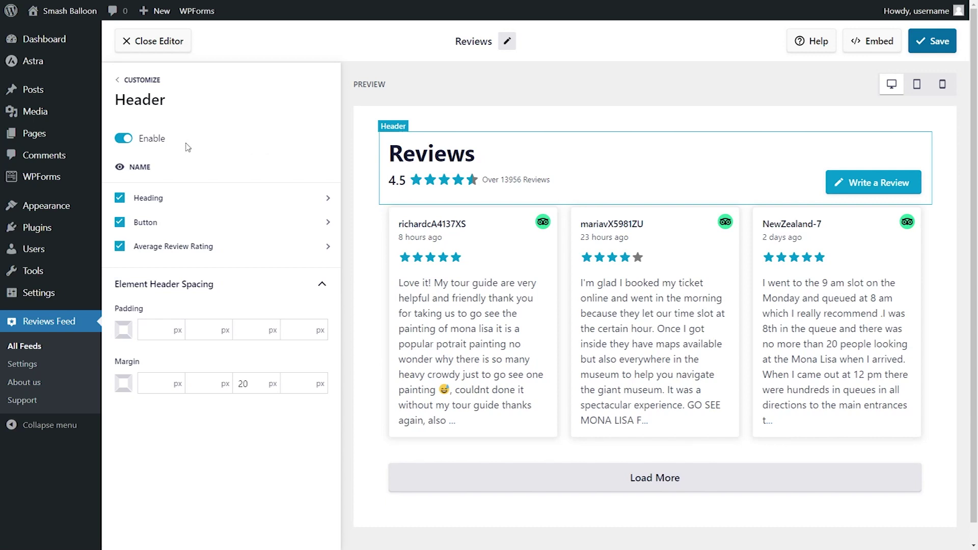
pyautogui.click(120, 198)
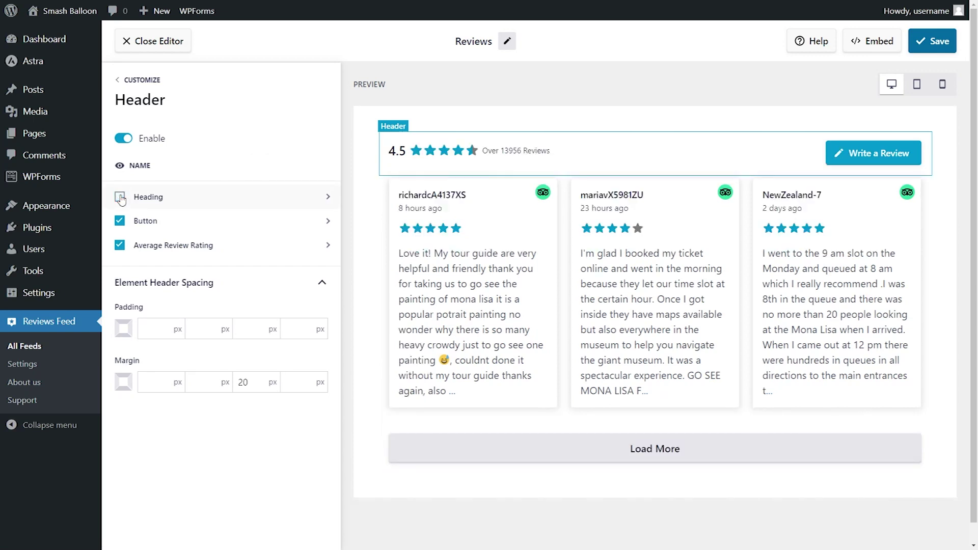
pyautogui.click(119, 198)
pyautogui.click(120, 222)
pyautogui.click(121, 221)
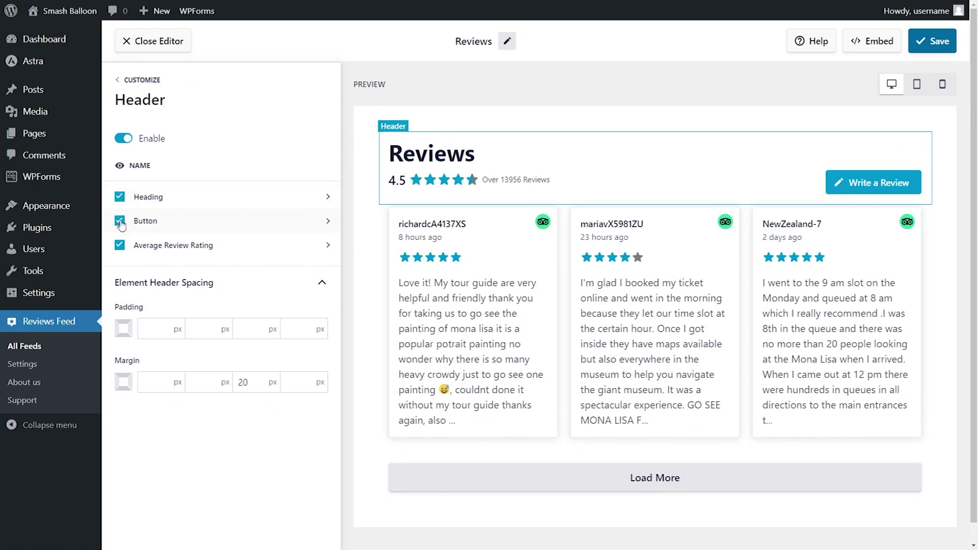
pyautogui.click(120, 246)
pyautogui.click(121, 245)
pyautogui.click(139, 80)
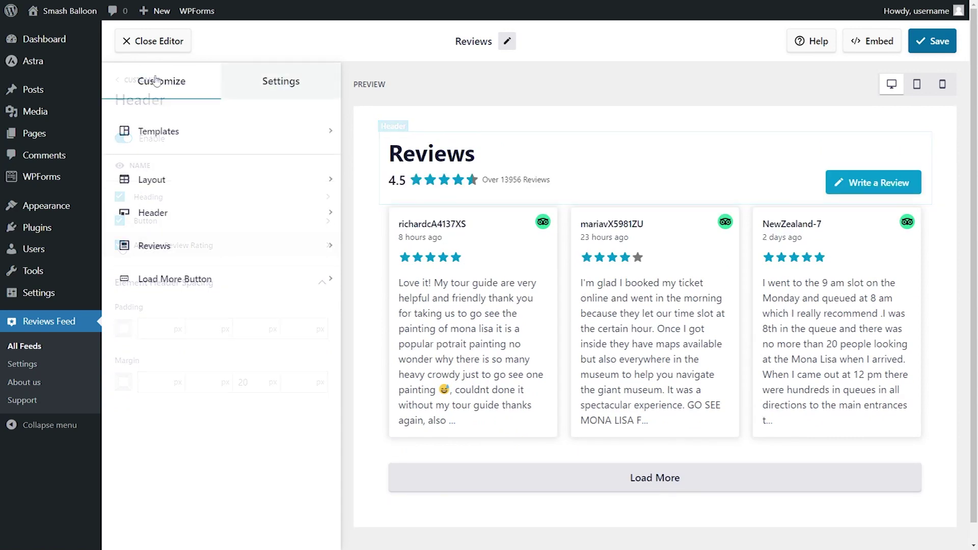
# Try the List and Masonry layouts, then settle on Carousel and slide to the first review.
pyautogui.click(204, 193)
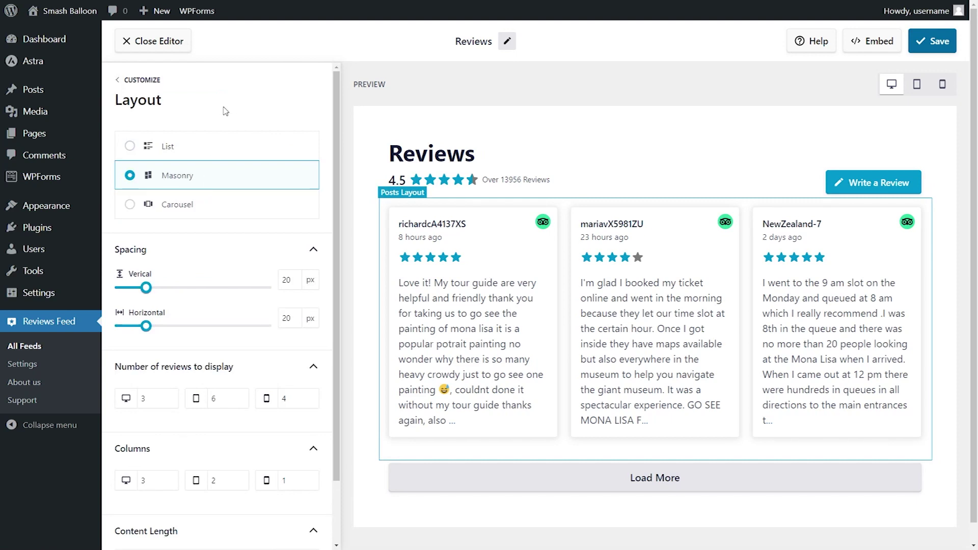
pyautogui.click(217, 152)
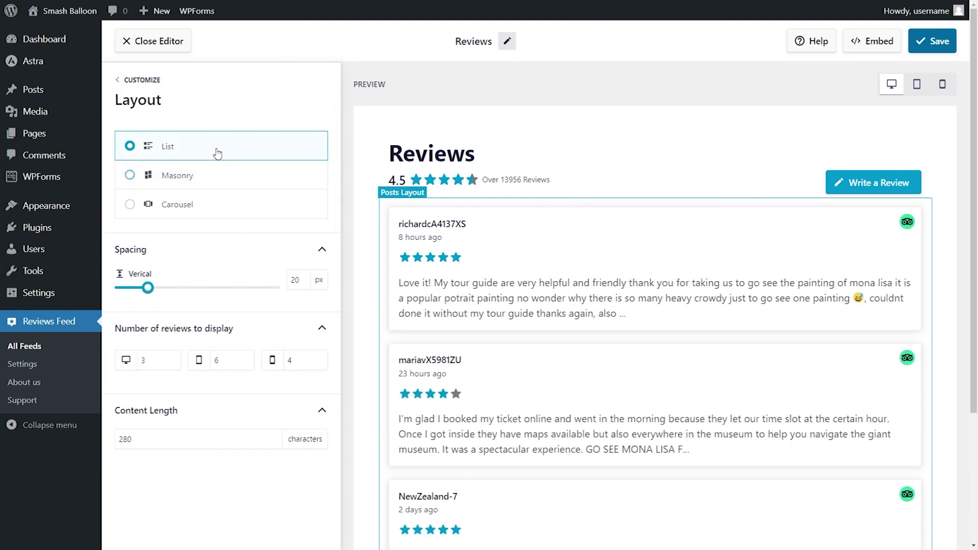
pyautogui.click(209, 176)
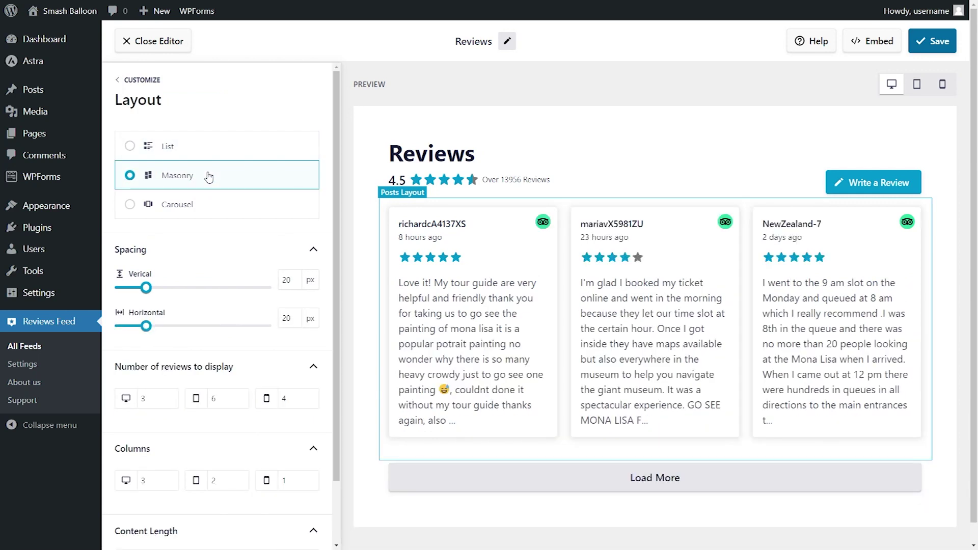
pyautogui.click(203, 204)
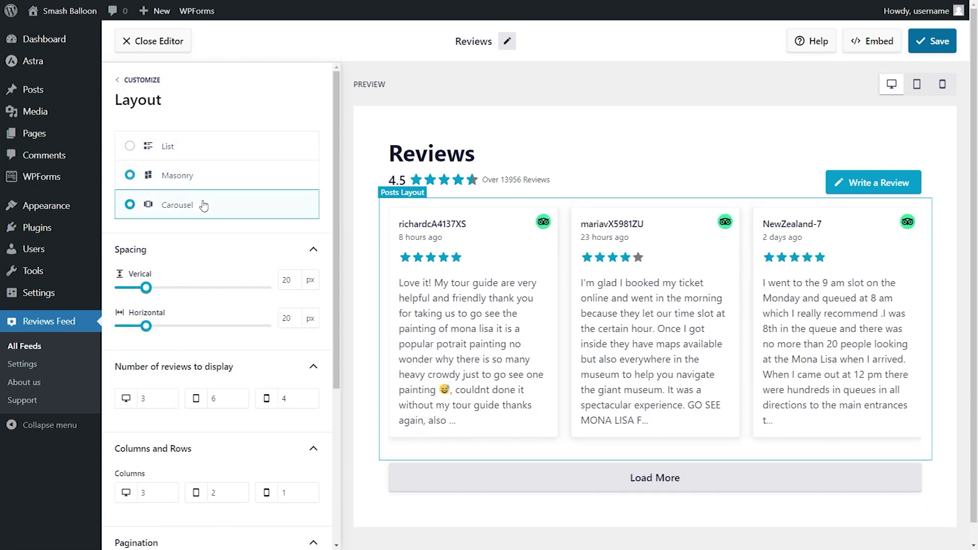
pyautogui.click(398, 336)
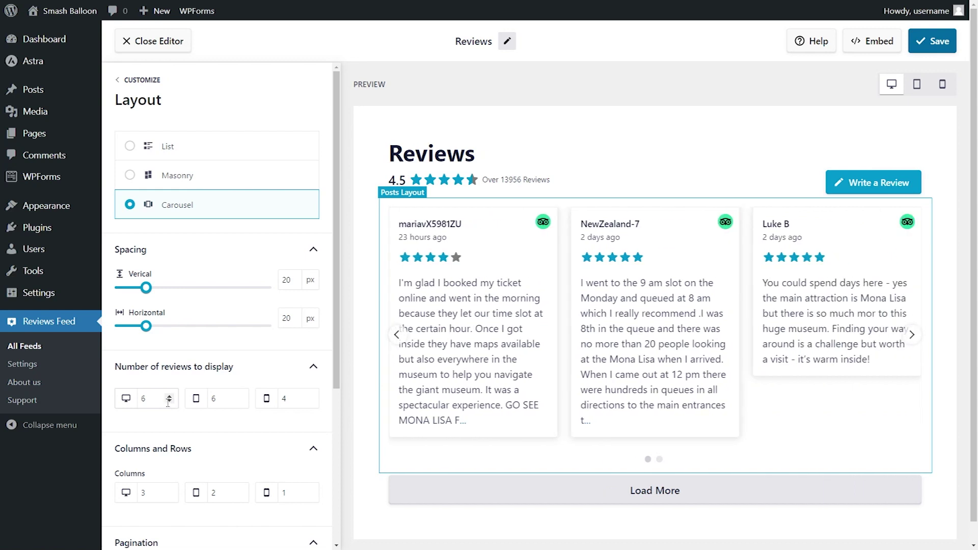
# In the review card elements, toggle Author and Date off and on, then drag it above the star rating.
pyautogui.click(284, 208)
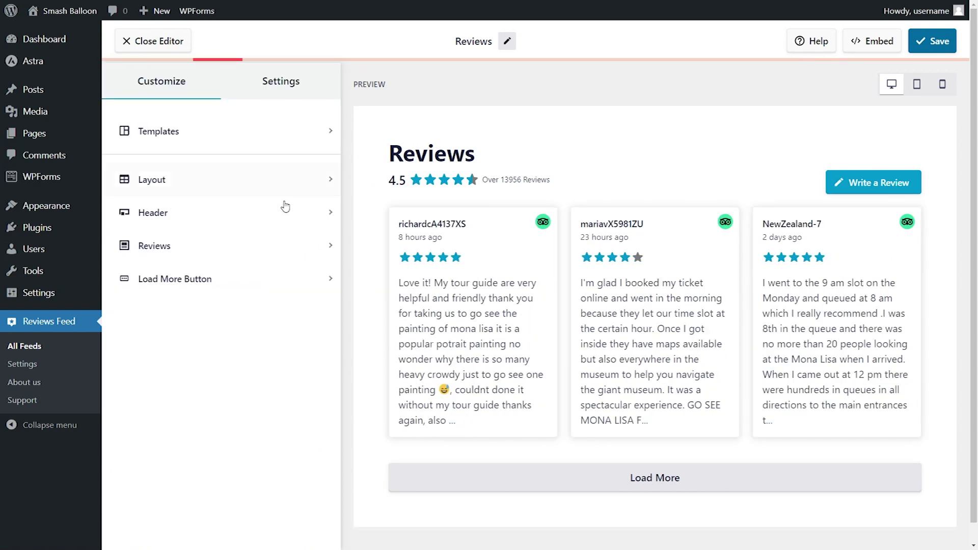
pyautogui.click(206, 249)
pyautogui.click(292, 172)
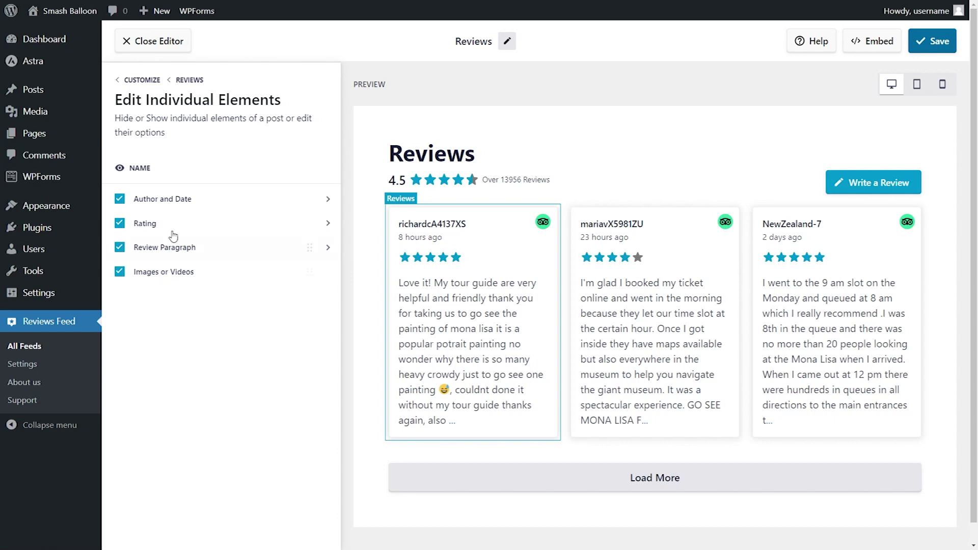
pyautogui.click(119, 198)
pyautogui.click(119, 272)
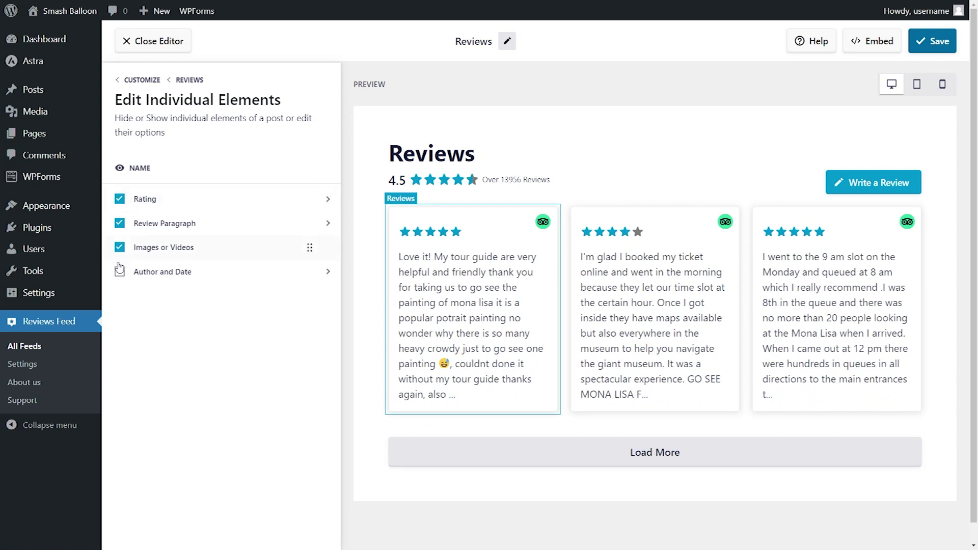
pyautogui.moveTo(308, 270); pyautogui.dragTo(307, 192)
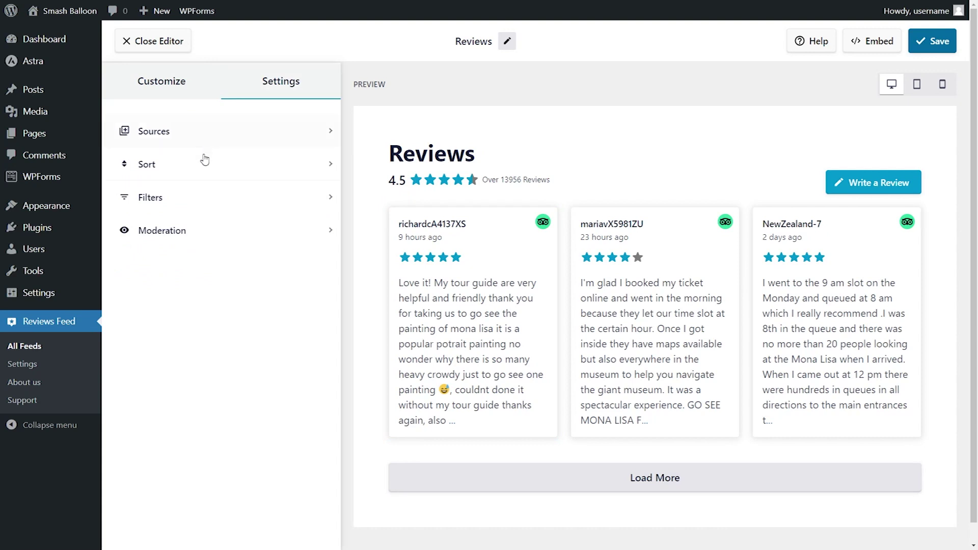
# Look over the Sort options, then view the rating and word Filters.
pyautogui.click(188, 176)
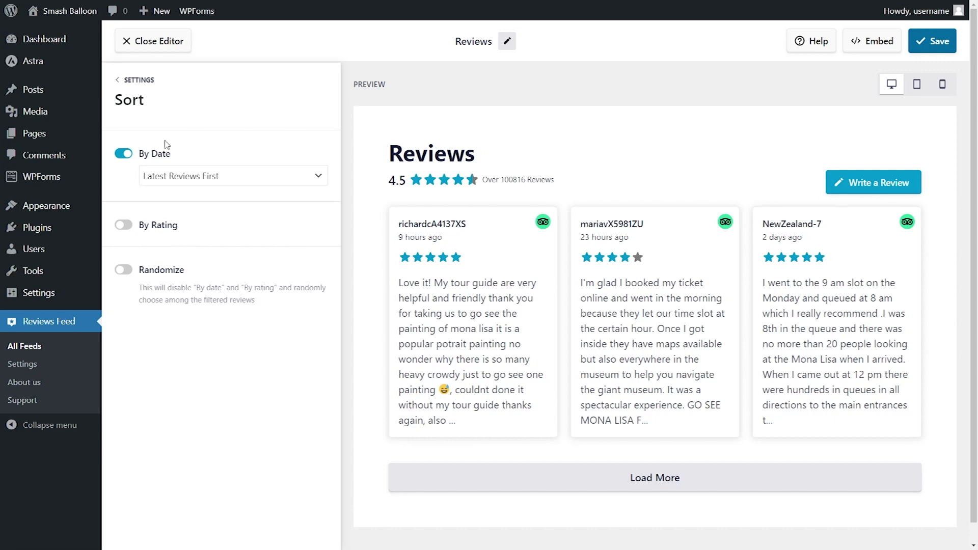
pyautogui.click(149, 81)
pyautogui.click(192, 194)
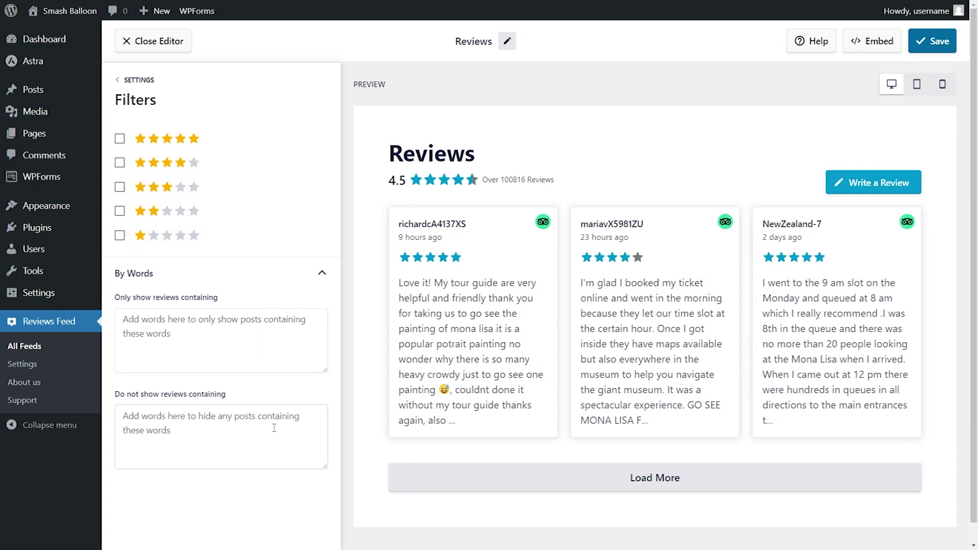
pyautogui.click(148, 80)
# Enable Moderation for the feed and scroll through its review list.
pyautogui.click(190, 232)
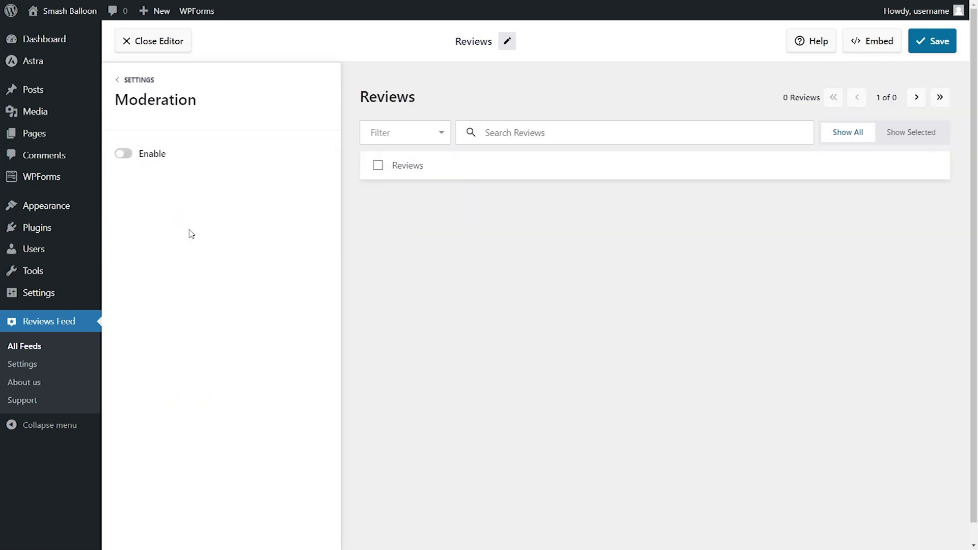
pyautogui.click(125, 154)
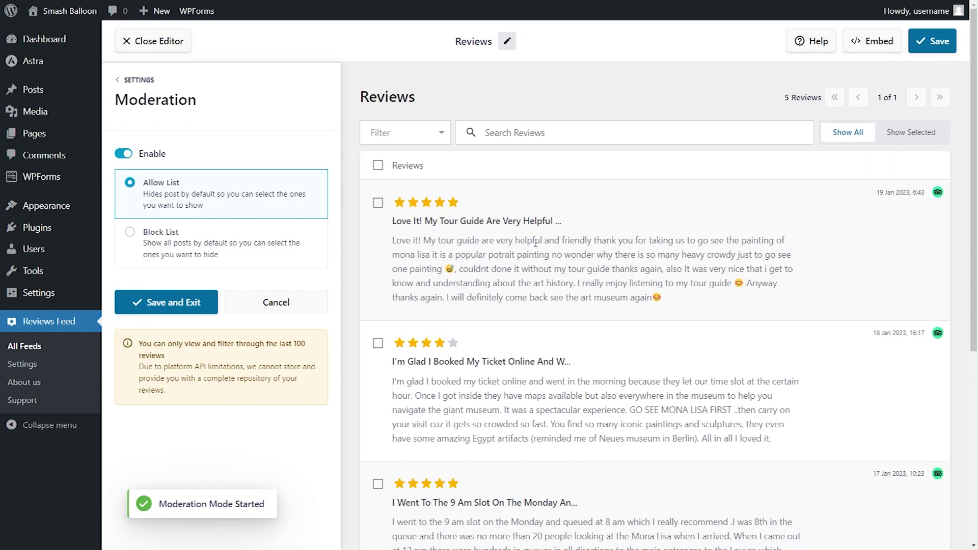
pyautogui.scroll(-3, 535, 244)
pyautogui.scroll(-2, 535, 245)
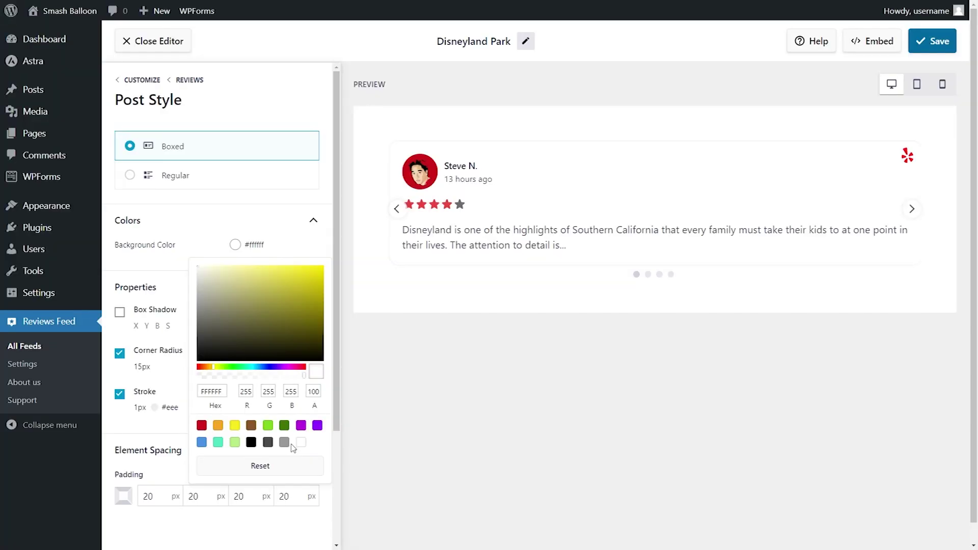
# Give review cards a yellow background, place review text above the rating, and advance the carousel.
pyautogui.click(285, 443)
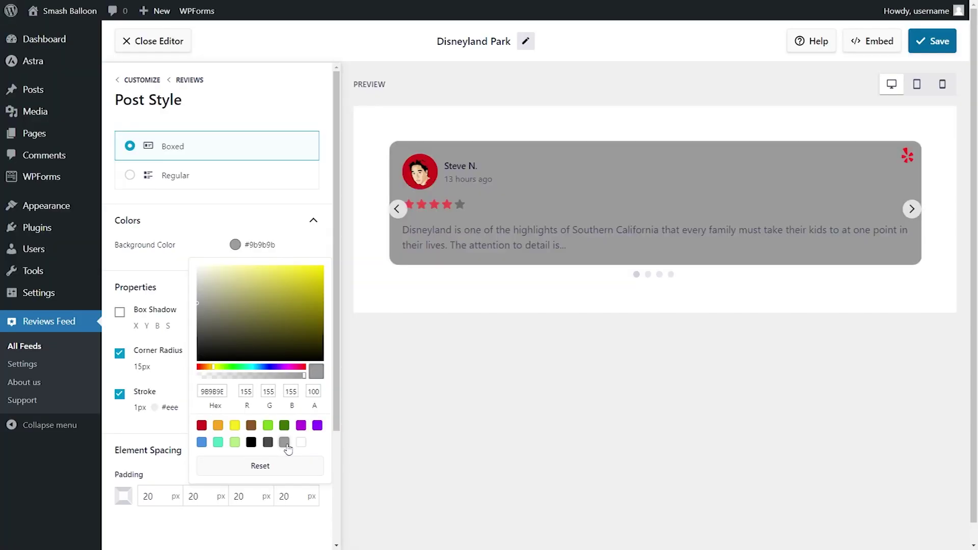
pyautogui.click(235, 427)
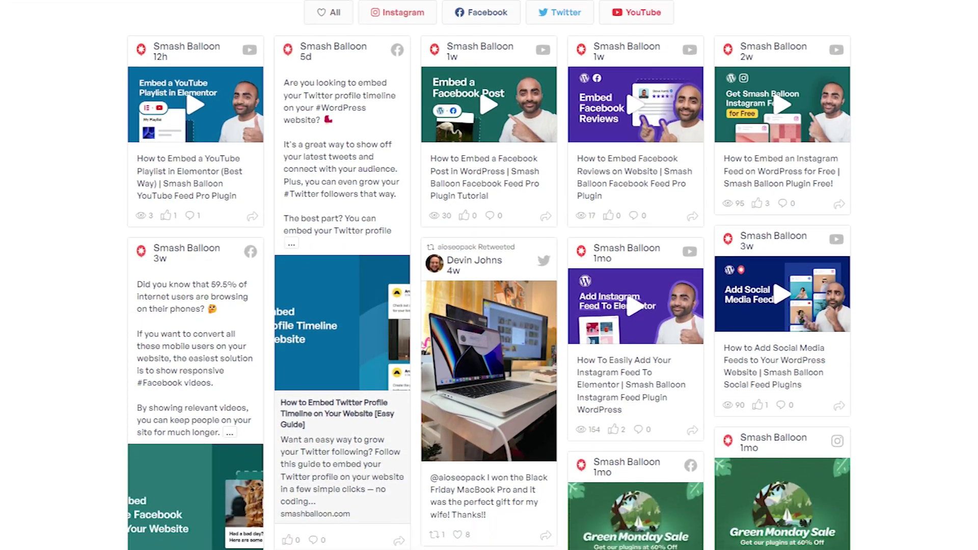
pyautogui.moveTo(311, 222); pyautogui.dragTo(308, 198)
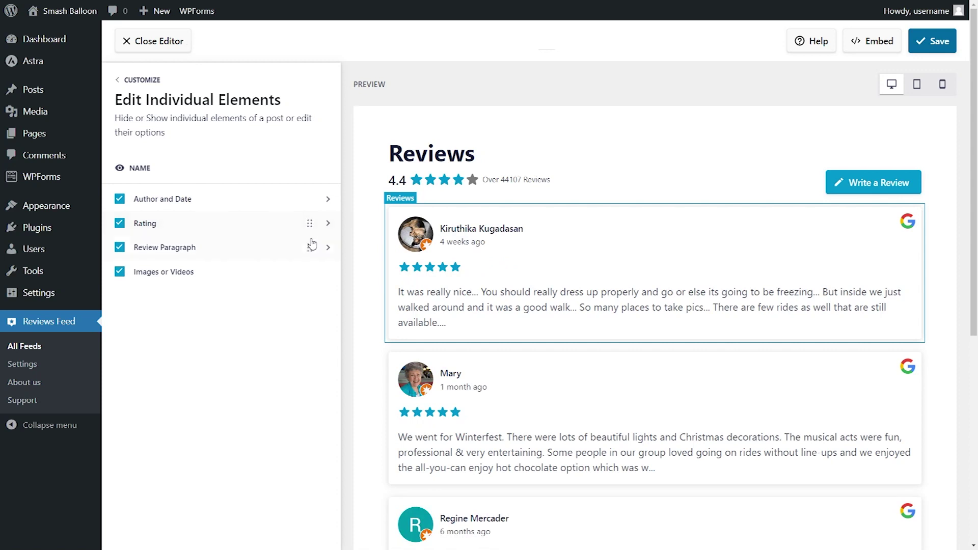
pyautogui.moveTo(309, 234); pyautogui.dragTo(308, 220)
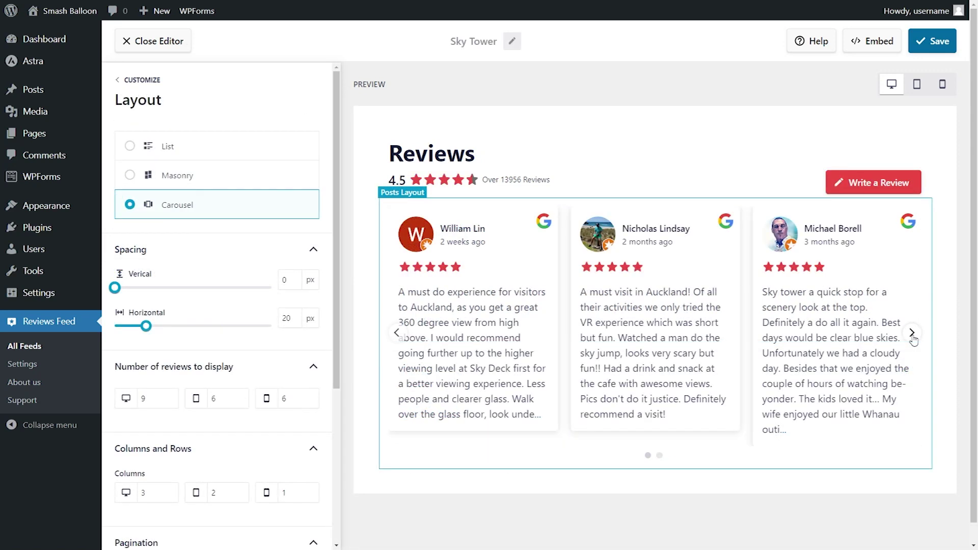
pyautogui.click(912, 333)
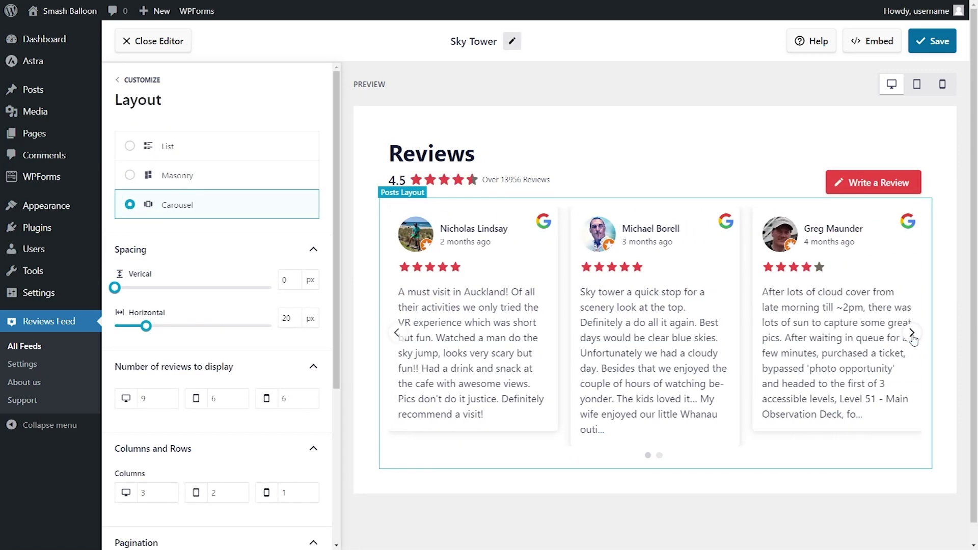